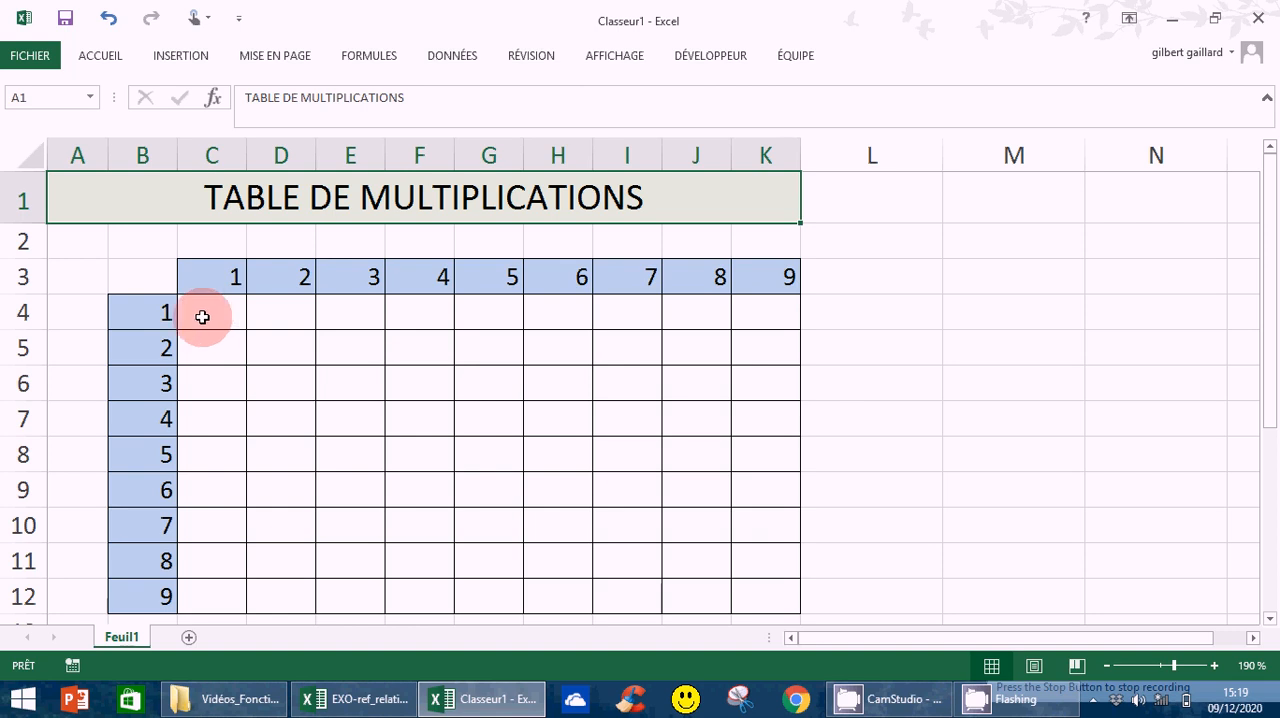
Enter the formula =B4*C3 in cell C4 to multiply the first row header by the first column header.
click(205, 315)
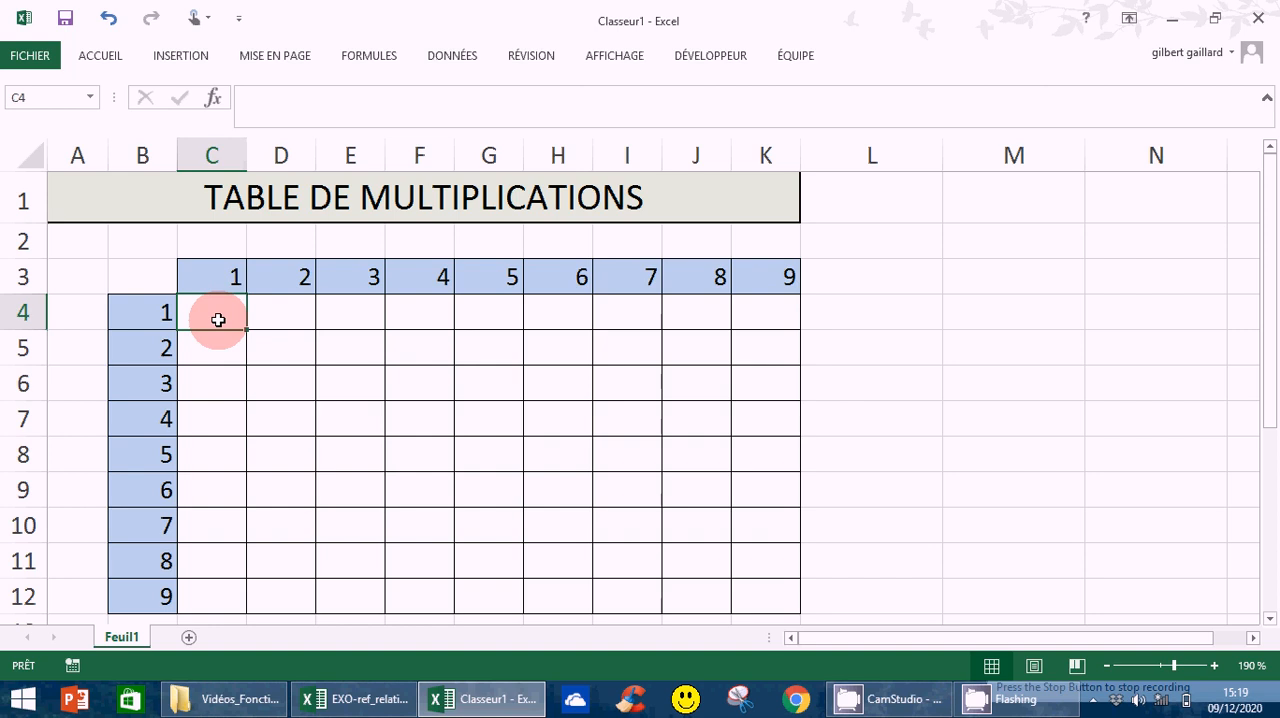
text(=)
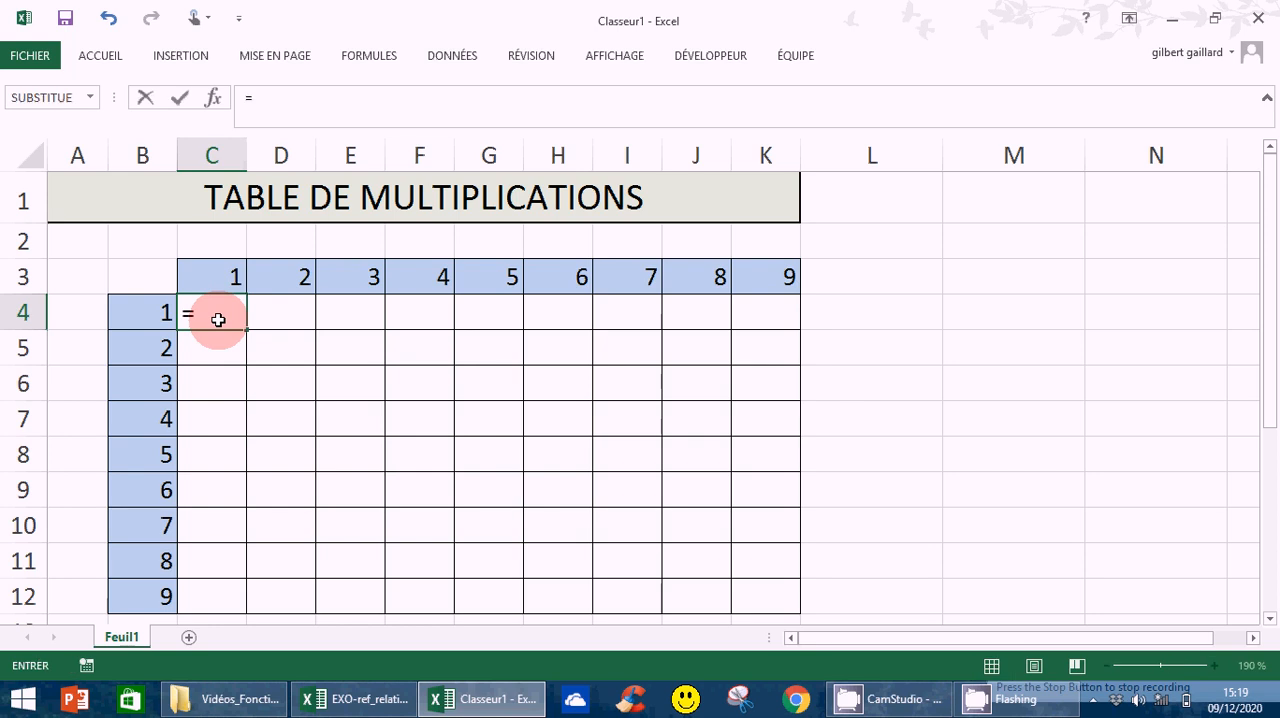
click(146, 315)
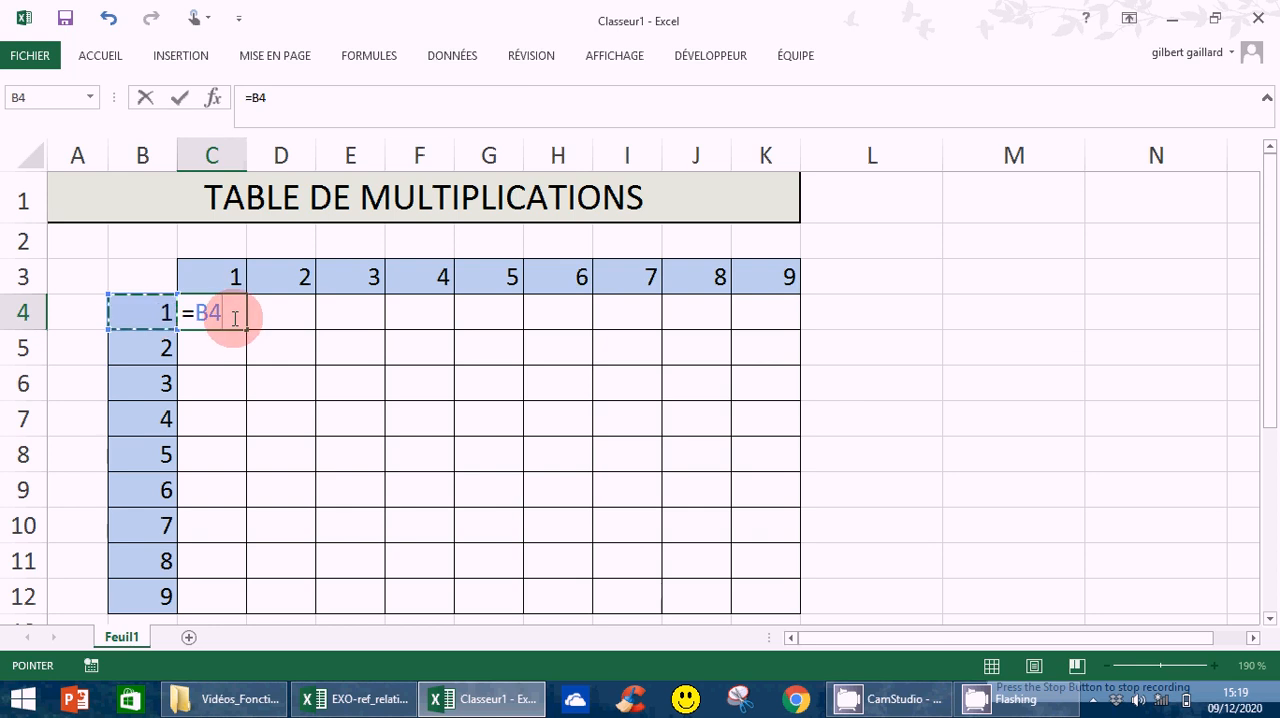
text(*)
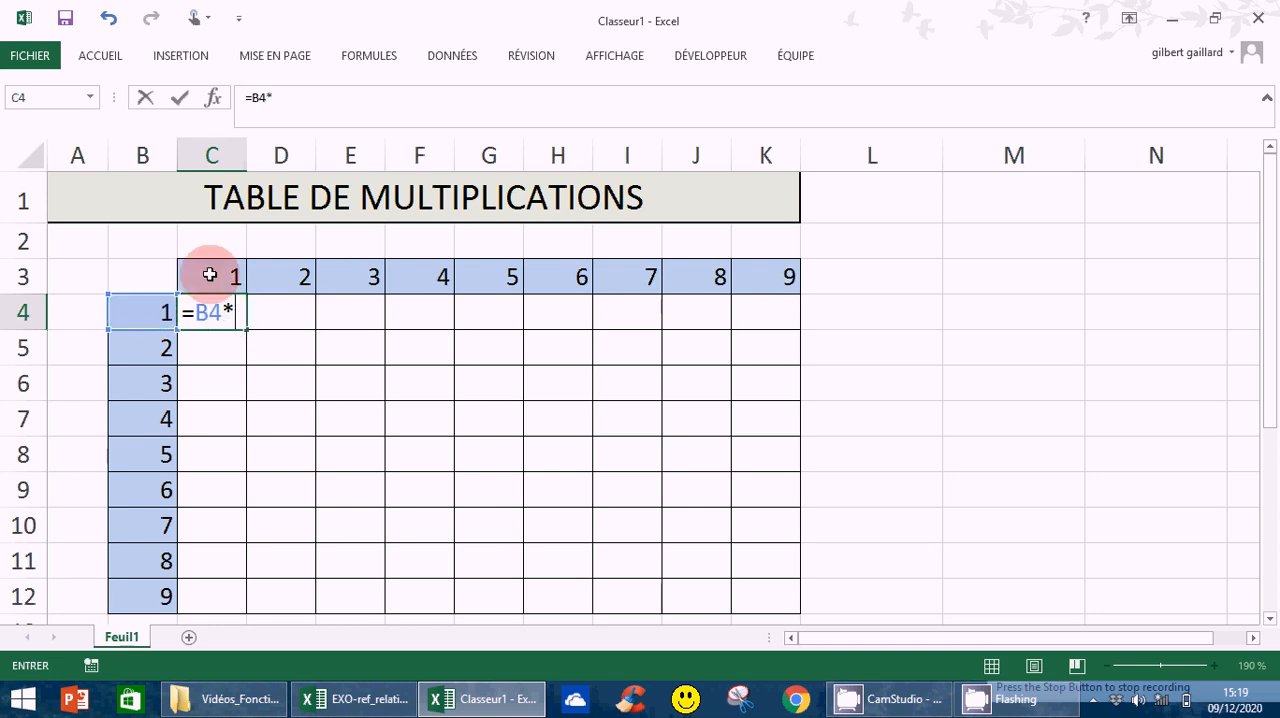
click(213, 283)
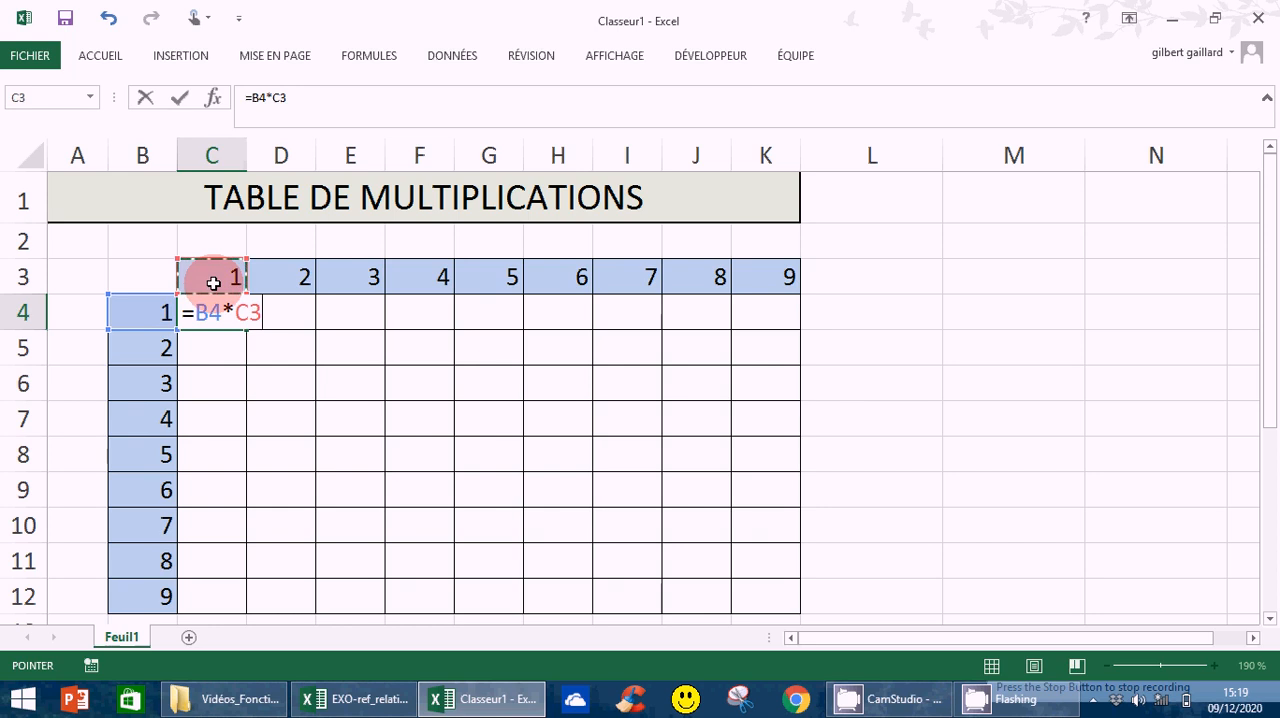
key(Return)
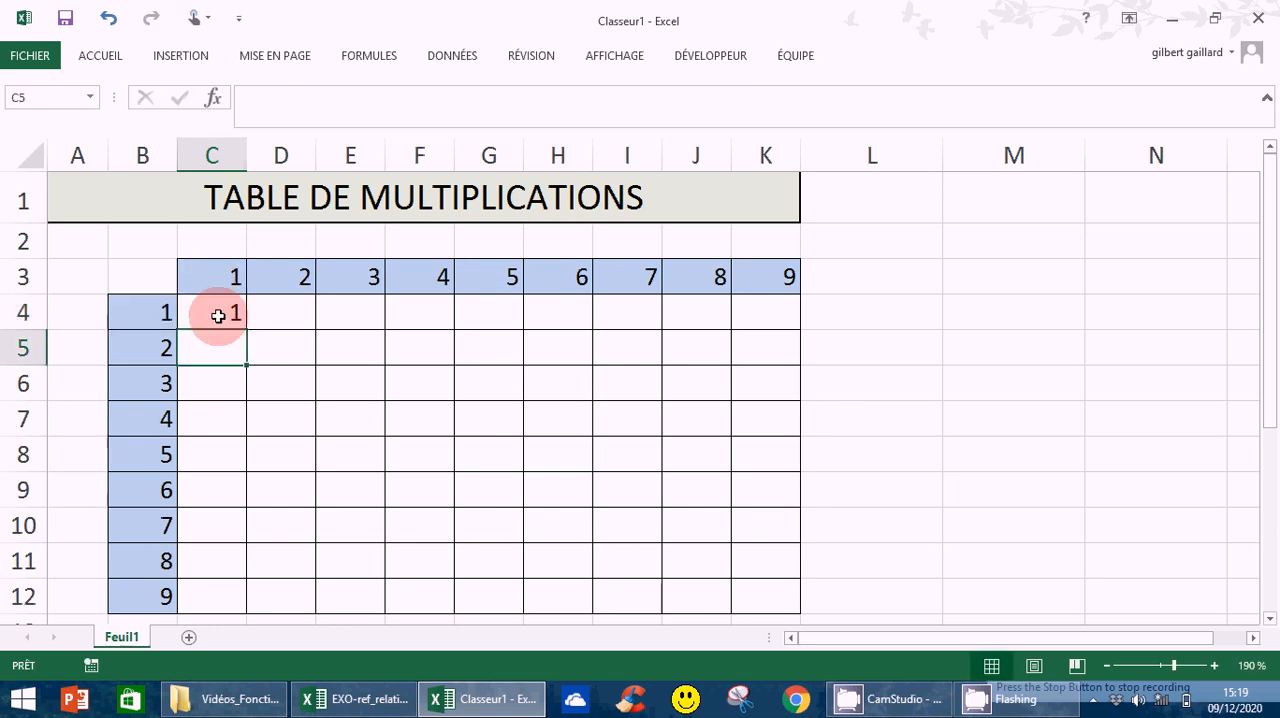
Shade the first results row, C4:K4, with a light orange fill.
click(218, 316)
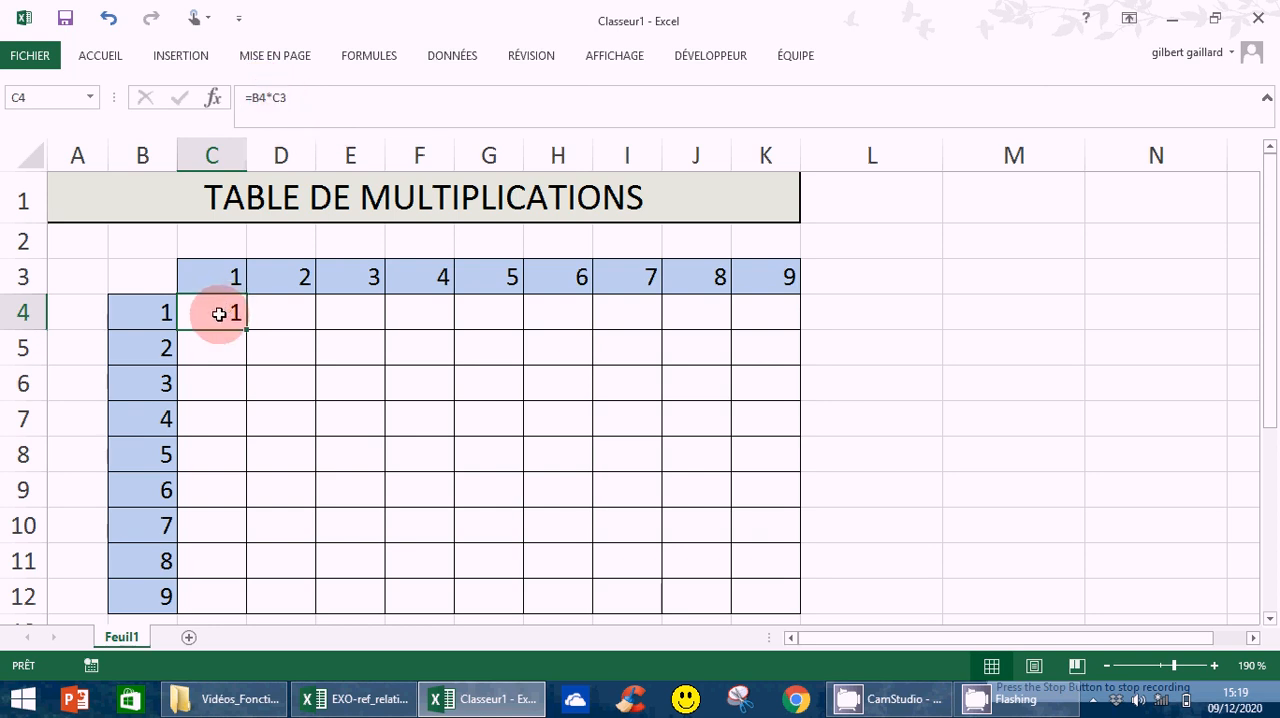
drag(219, 314, 763, 306)
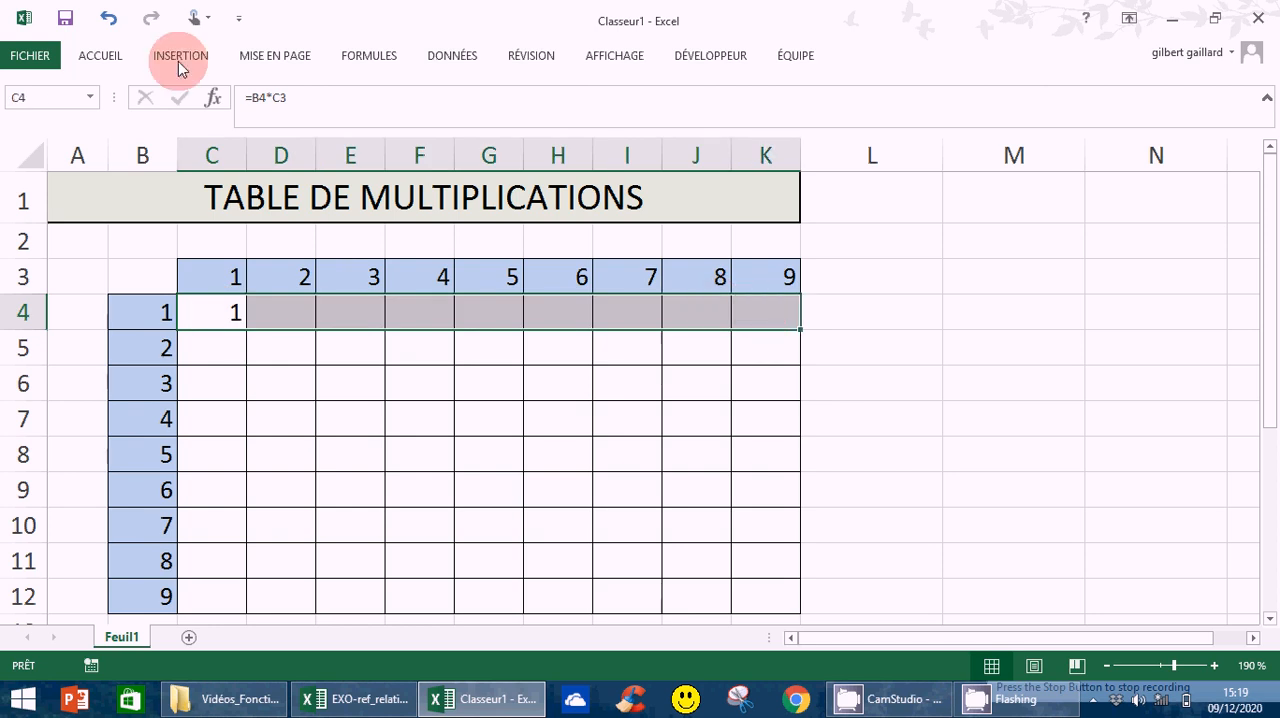
click(114, 51)
click(240, 121)
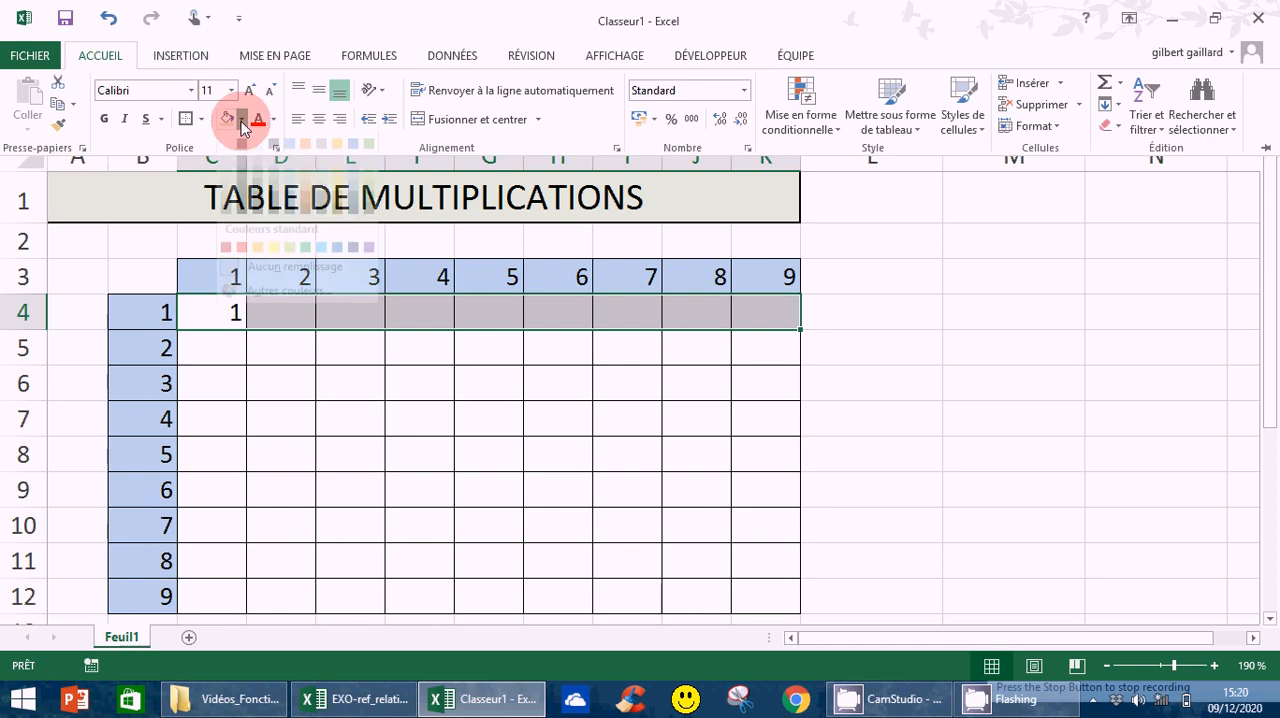
click(334, 179)
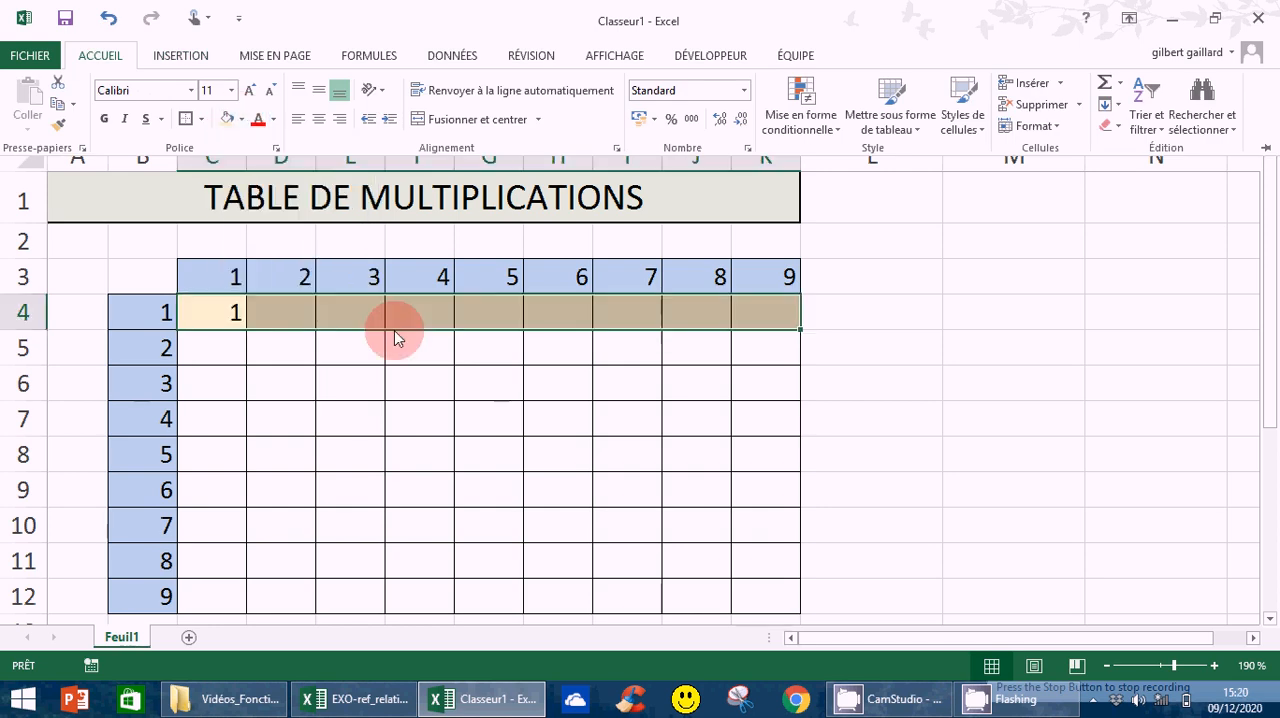
click(204, 316)
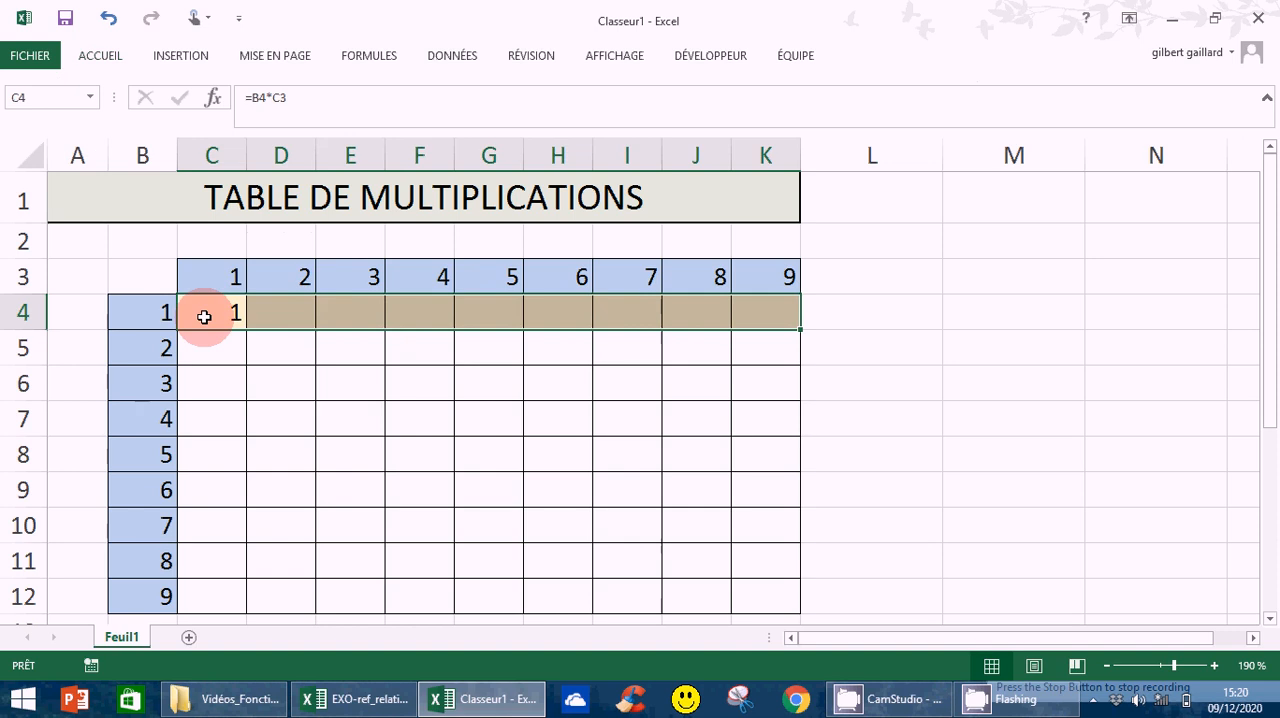
Lock the column of the B4 reference in C4's formula so it reads =$B4*C3.
click(203, 316)
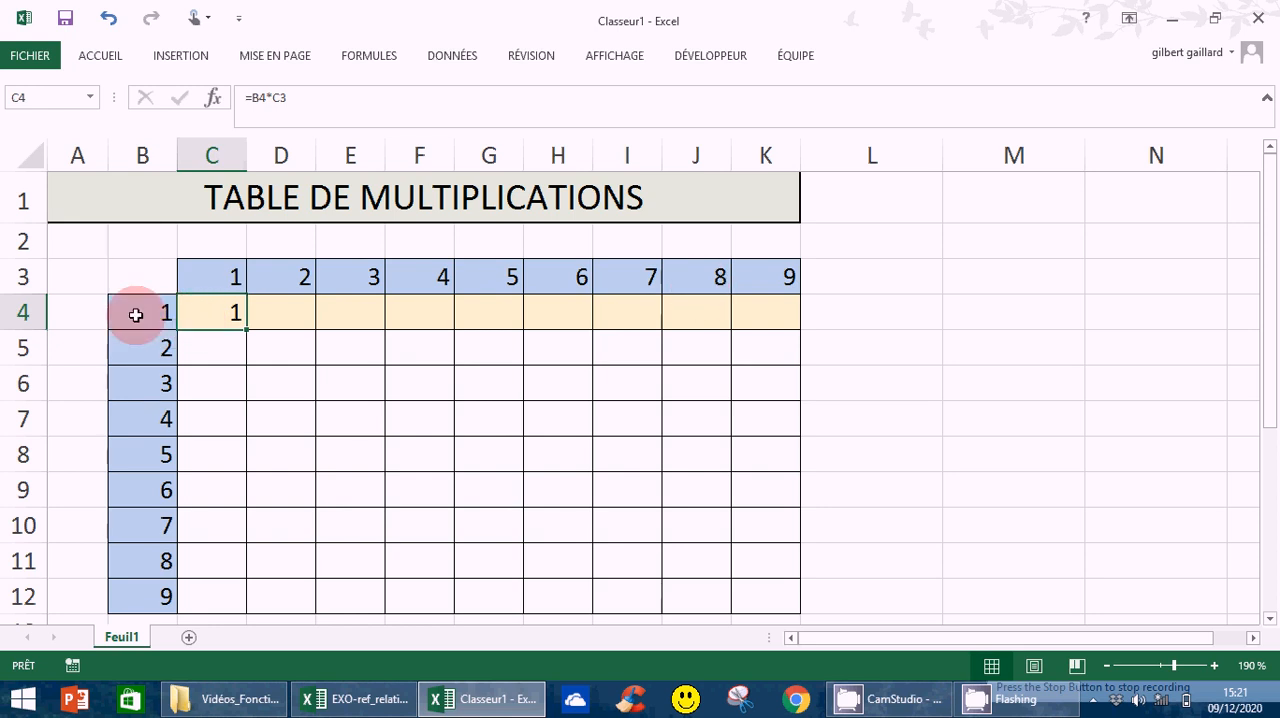
click(254, 97)
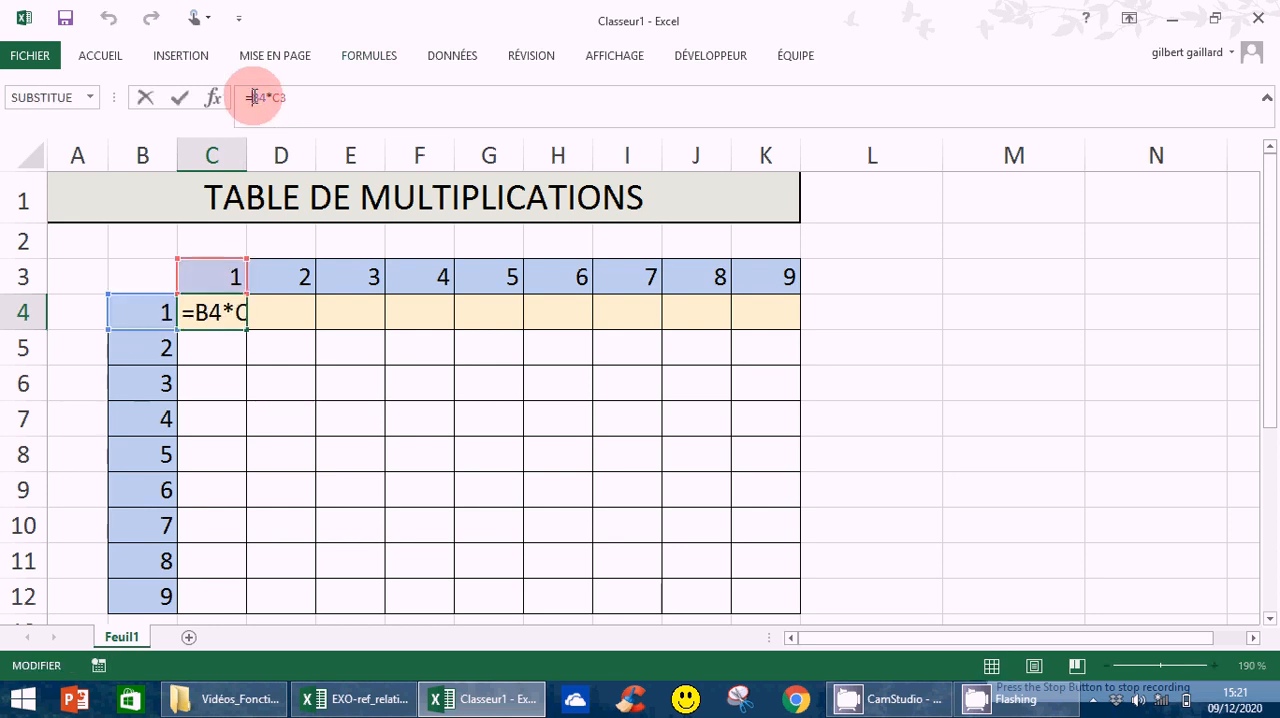
text($)
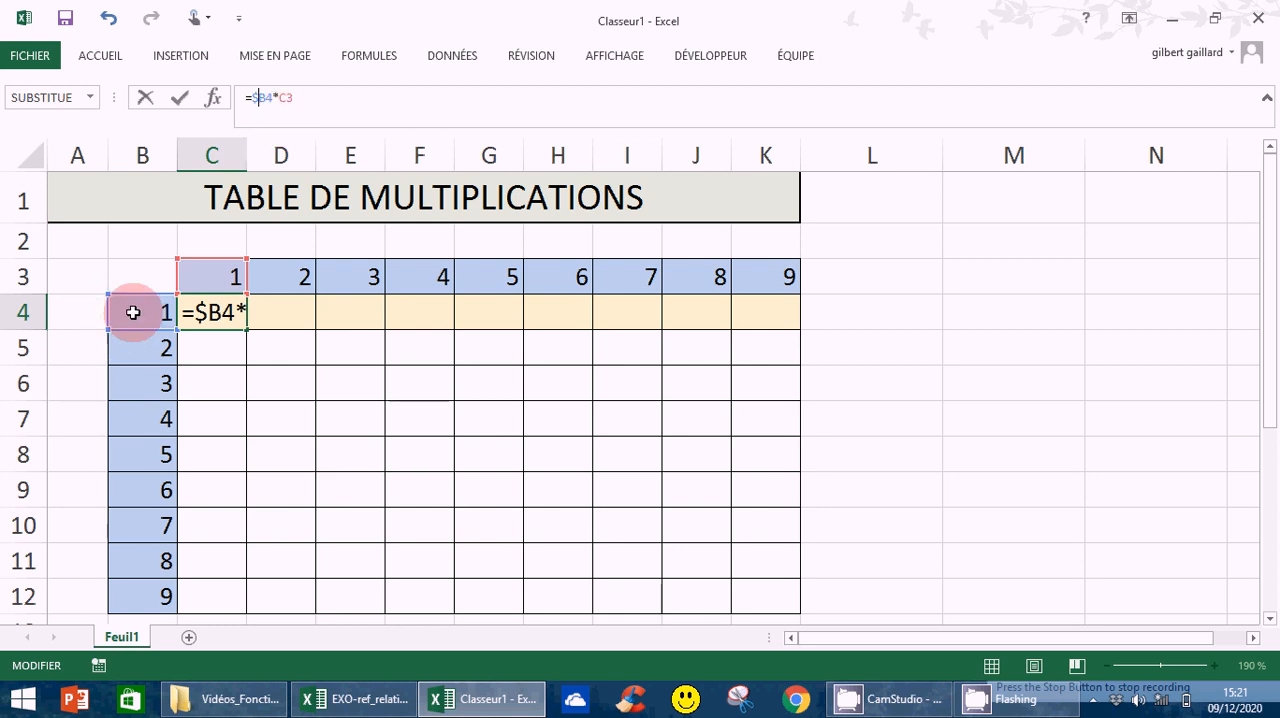
key(Return)
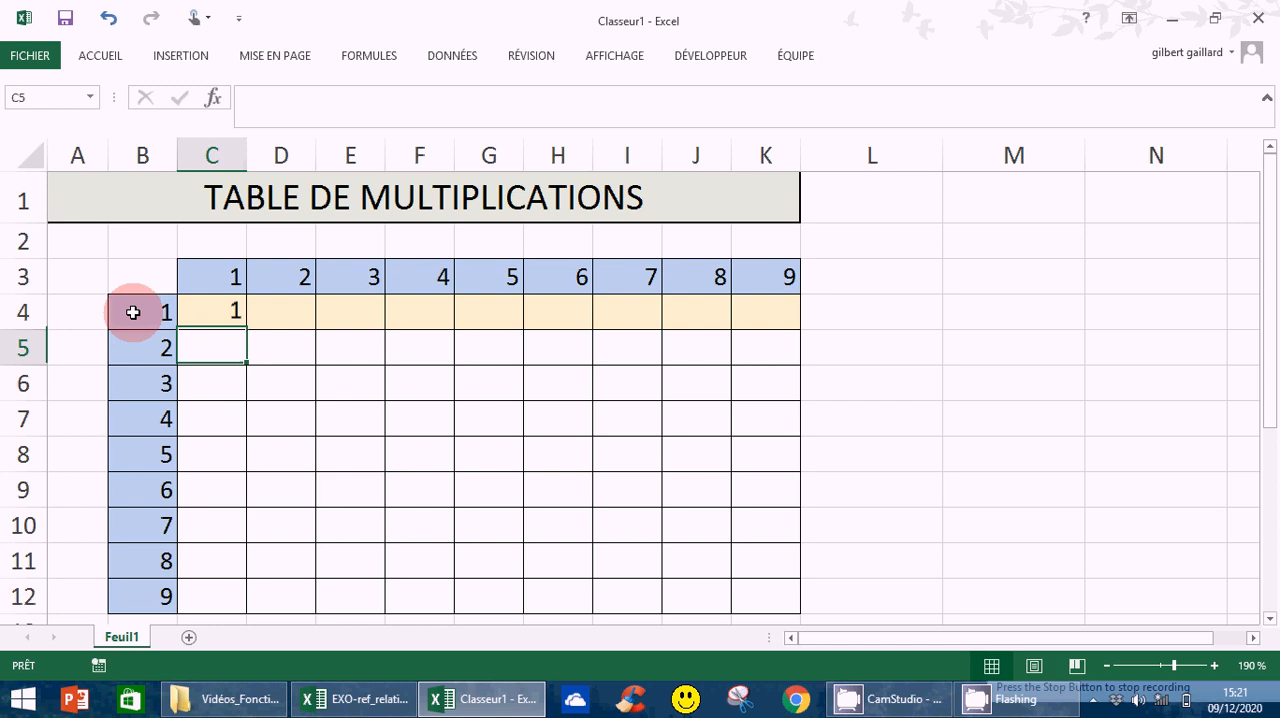
Fill the formula =$B4*C3 from C4 across to K4 and select the filled row C4:K4.
click(221, 317)
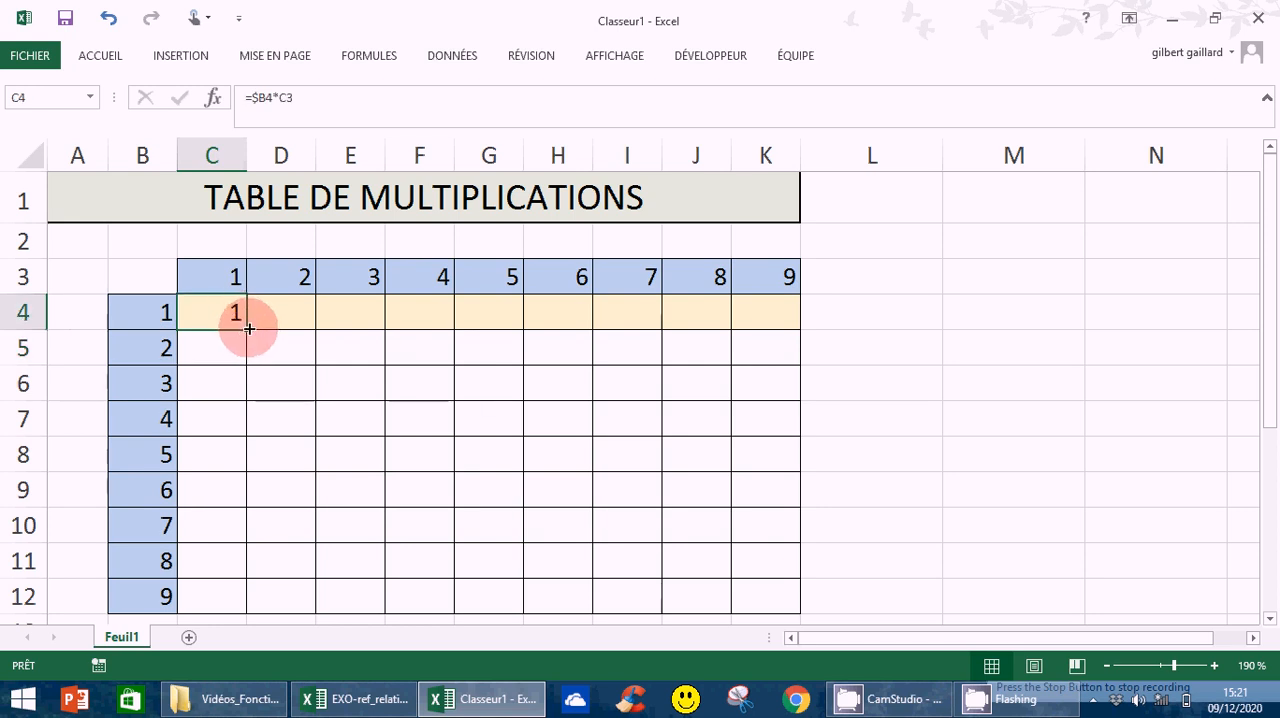
drag(249, 327, 786, 329)
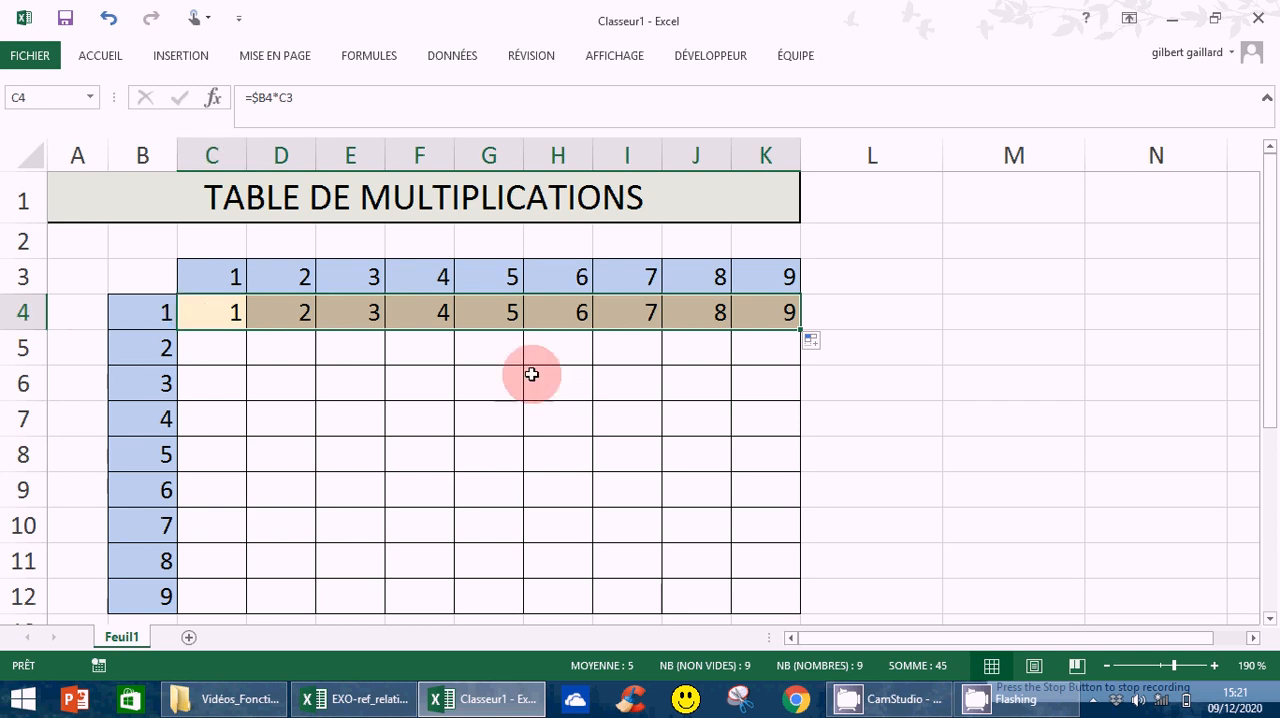
click(229, 312)
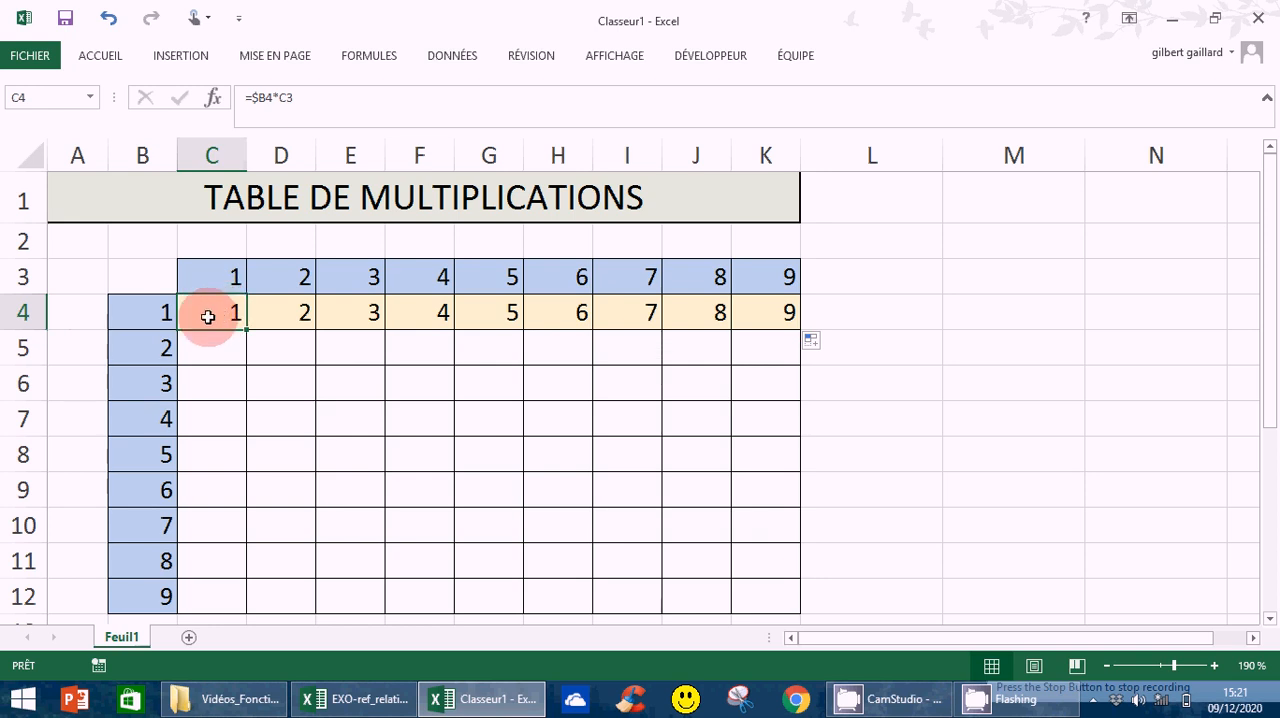
drag(208, 317, 785, 313)
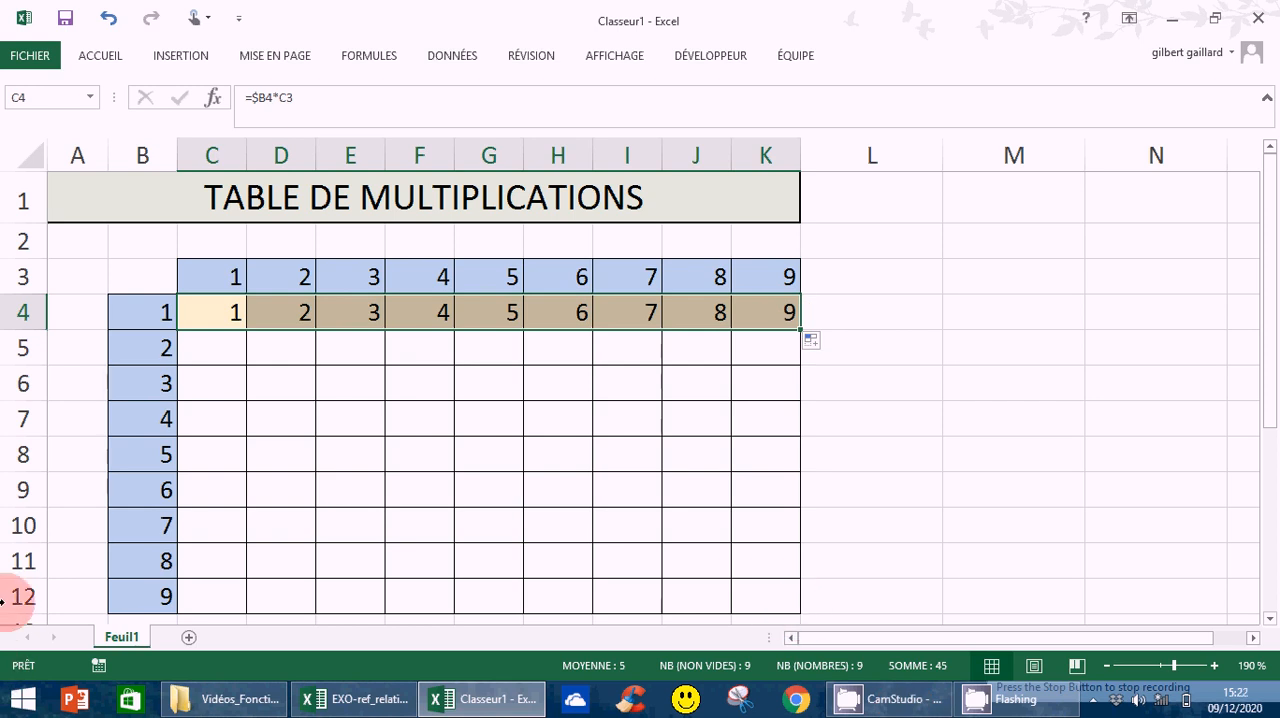
Lock the row of the C3 reference in C4's formula so it reads =$B4*C$3.
click(208, 313)
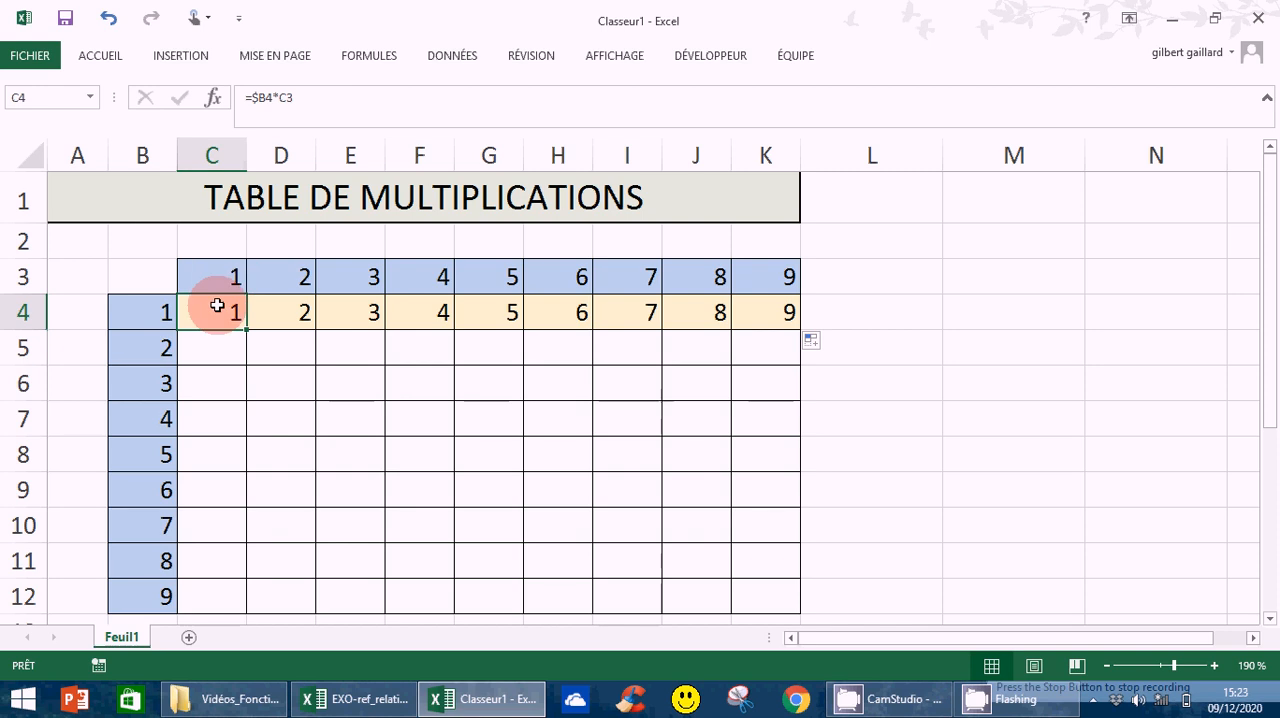
click(287, 97)
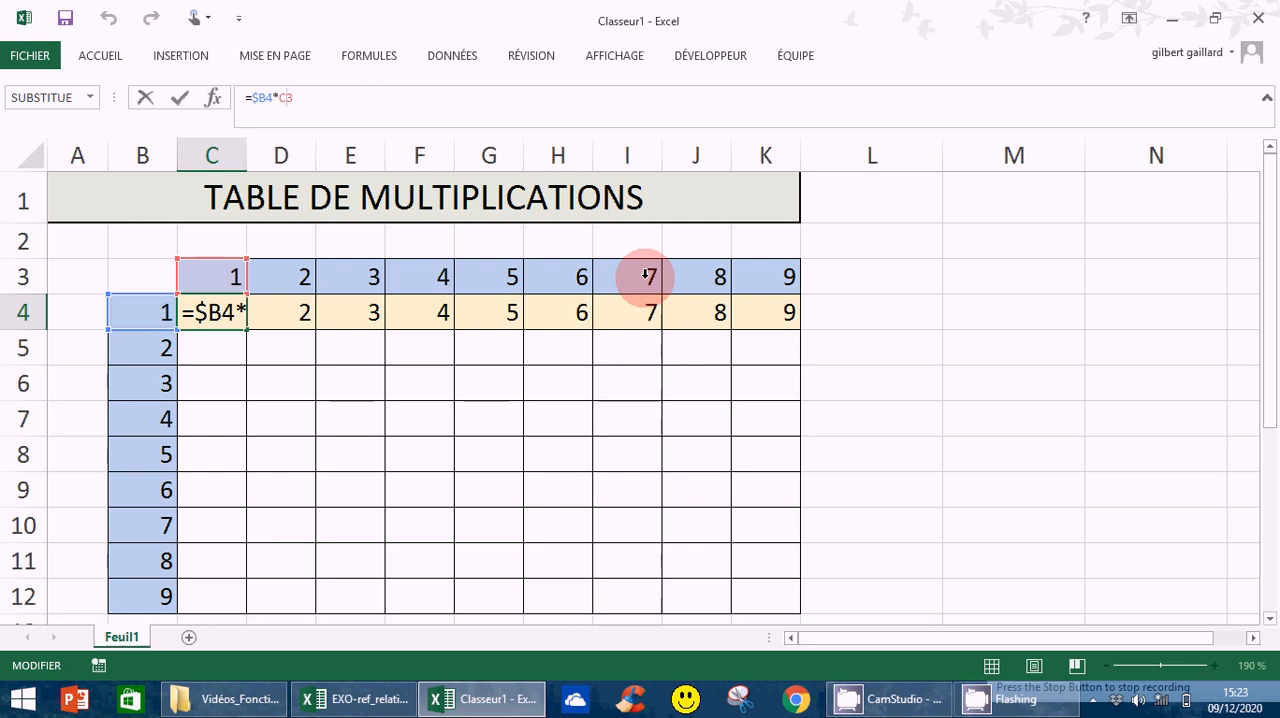
key(Left)
text($)
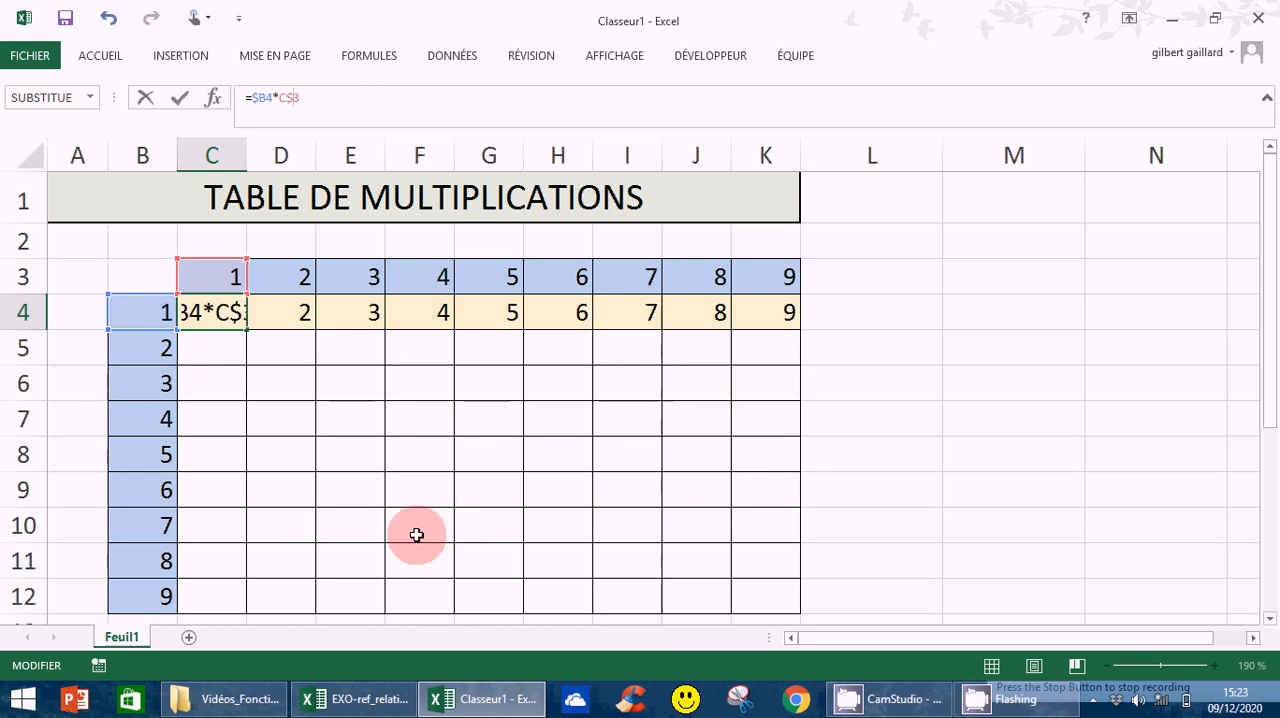
key(Return)
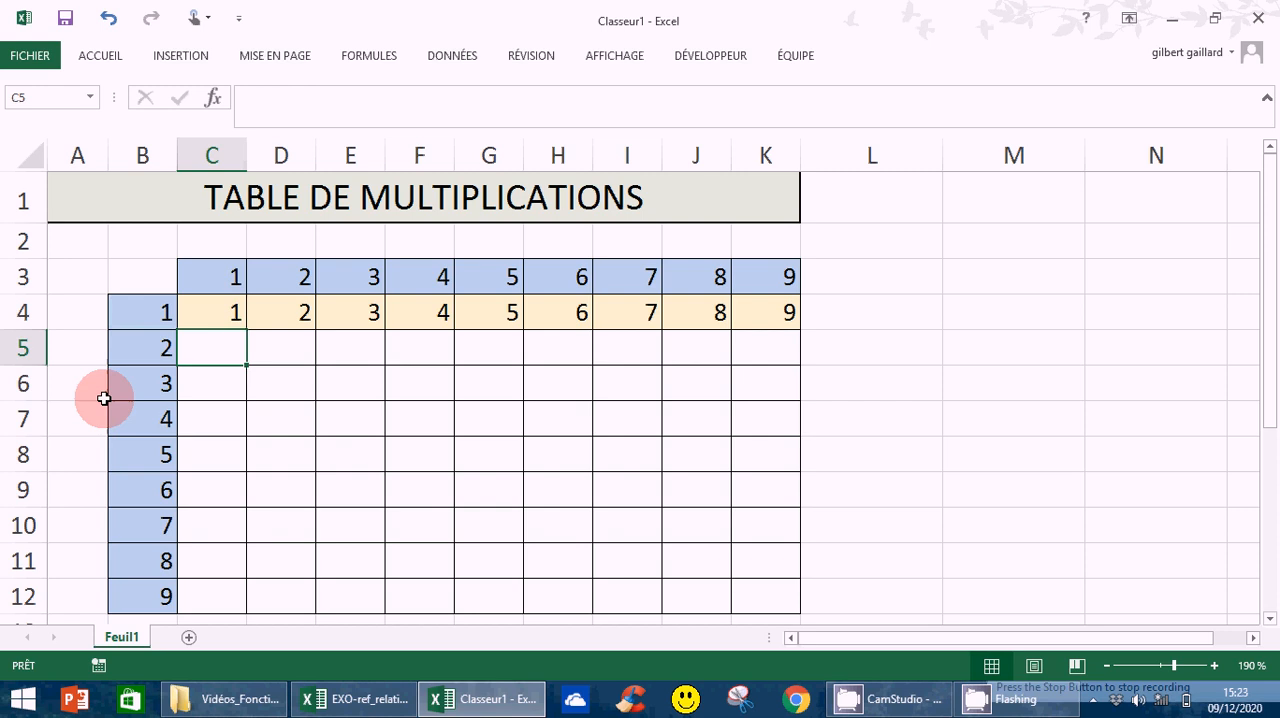
Fill the formula =$B4*C$3 from C4 across to K4 and check the copied formula in K4.
click(211, 318)
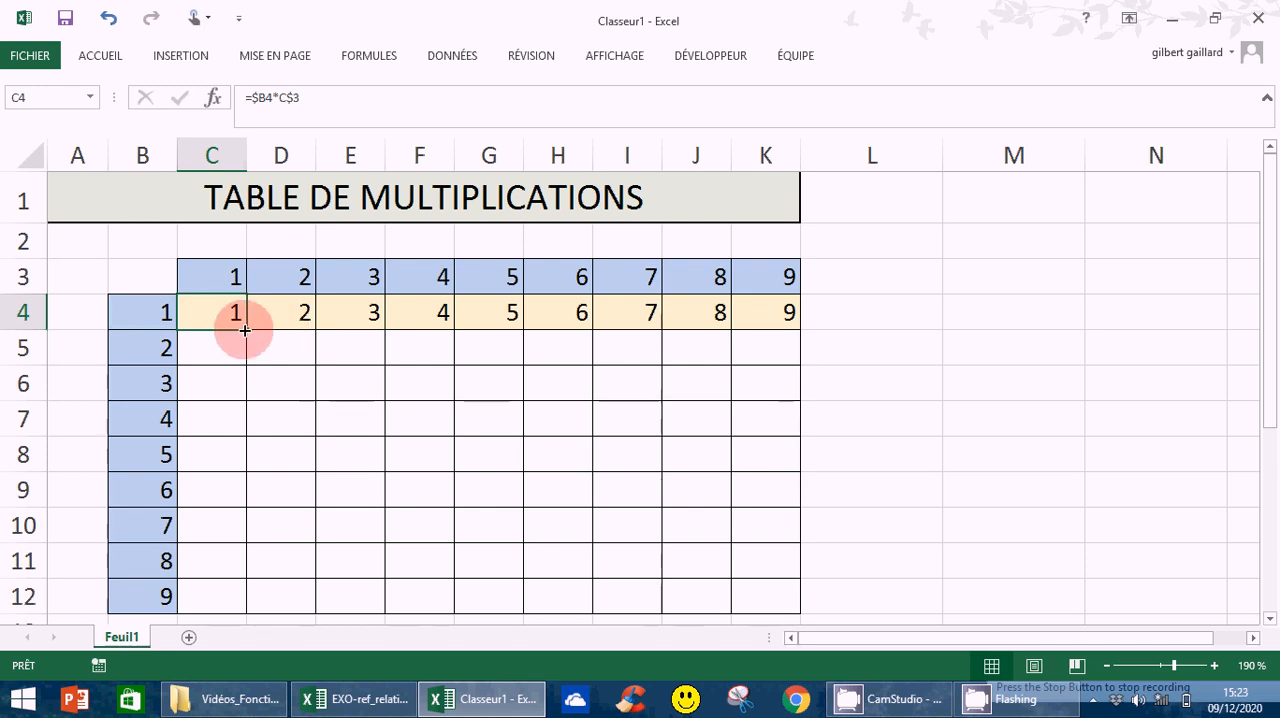
drag(245, 329, 774, 317)
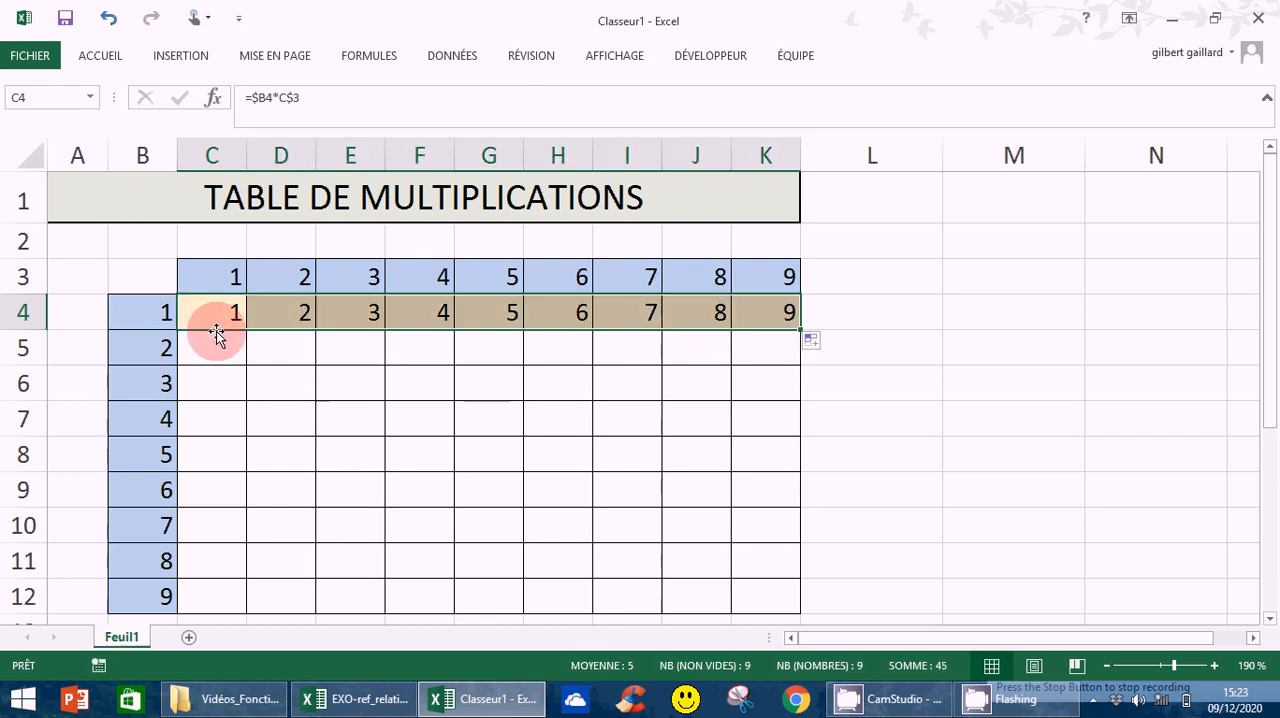
click(777, 314)
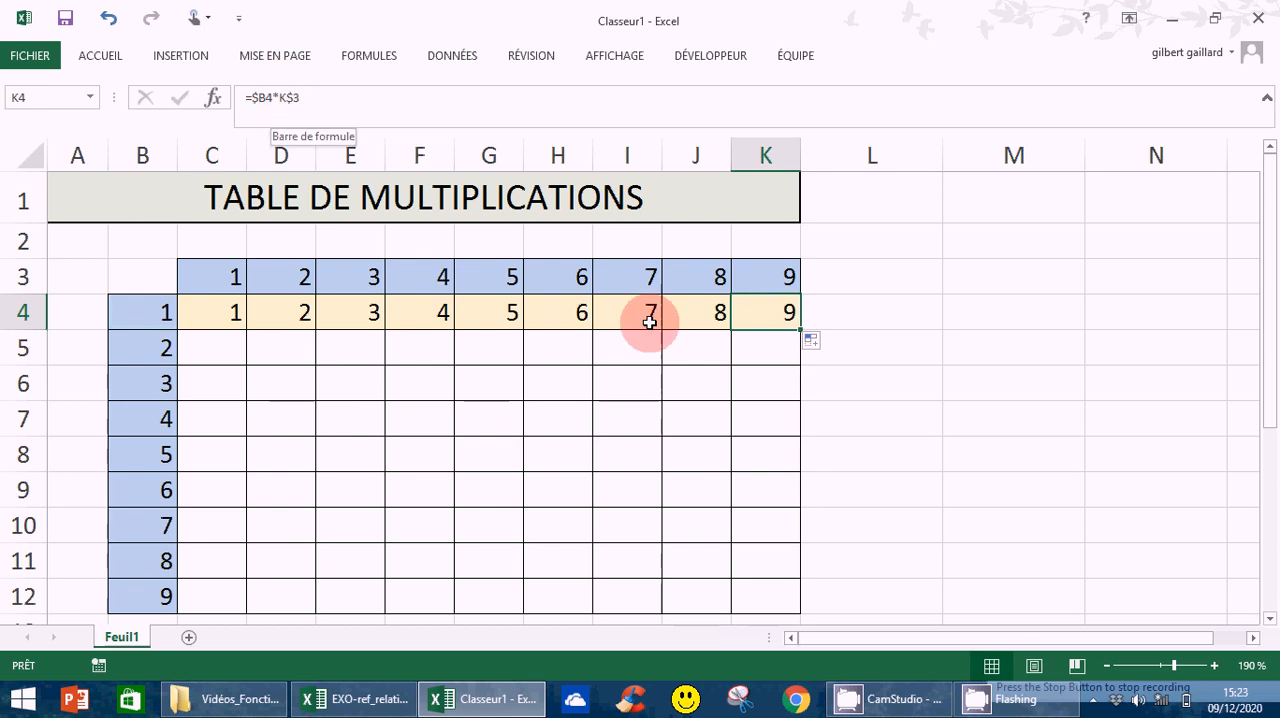
Fill the formulas of C4:K4 down to row 12 to complete the table, and deselect the range.
click(188, 313)
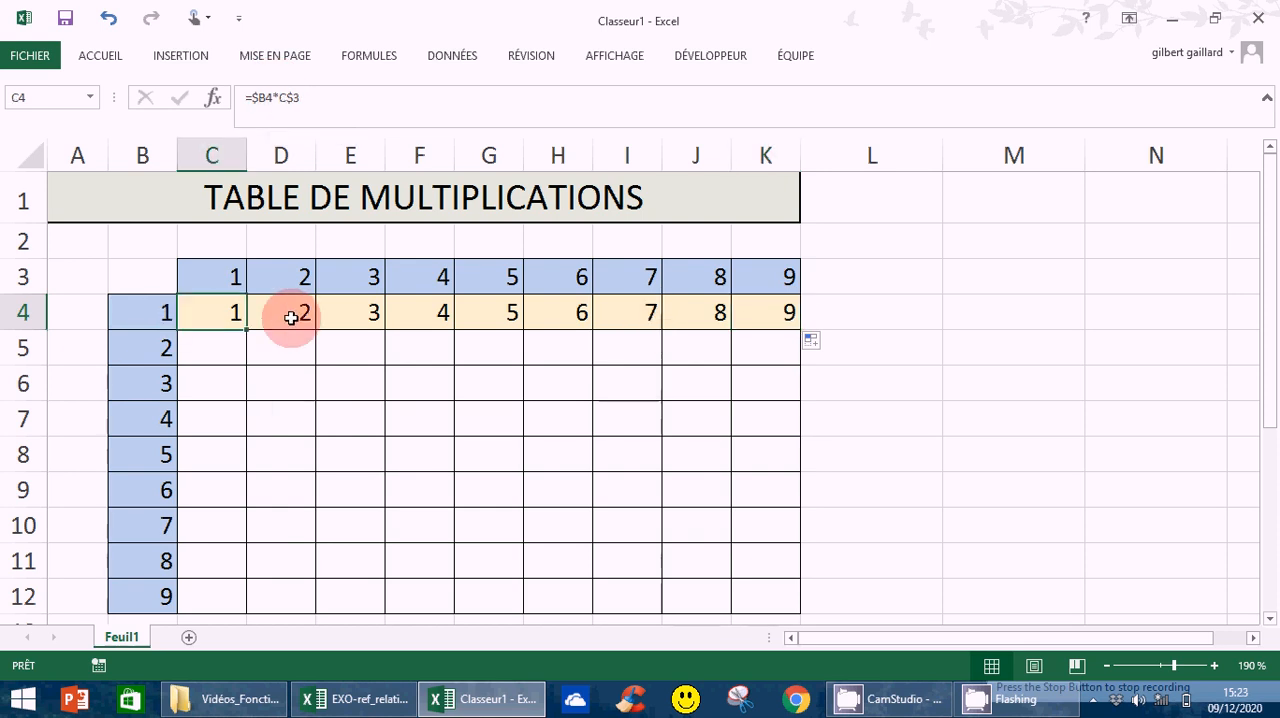
drag(290, 317, 798, 449)
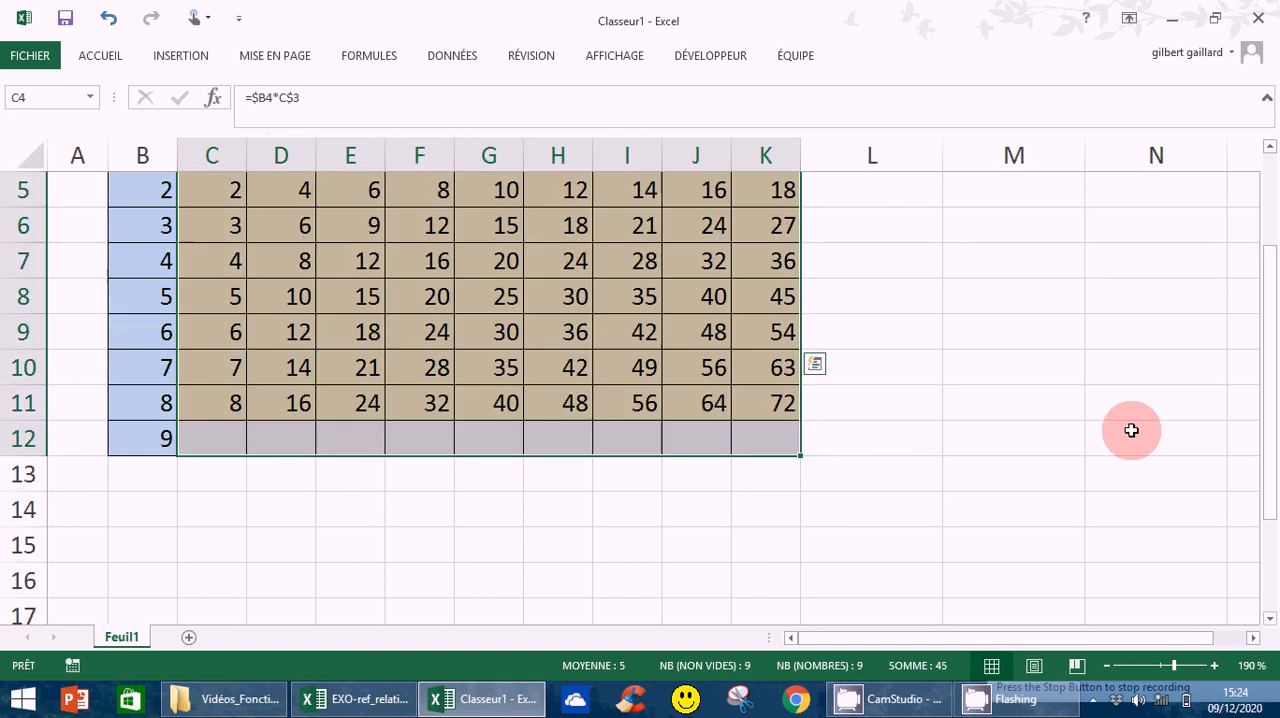
scroll(1270, 410, up, 1)
scroll(1270, 410, up, 1)
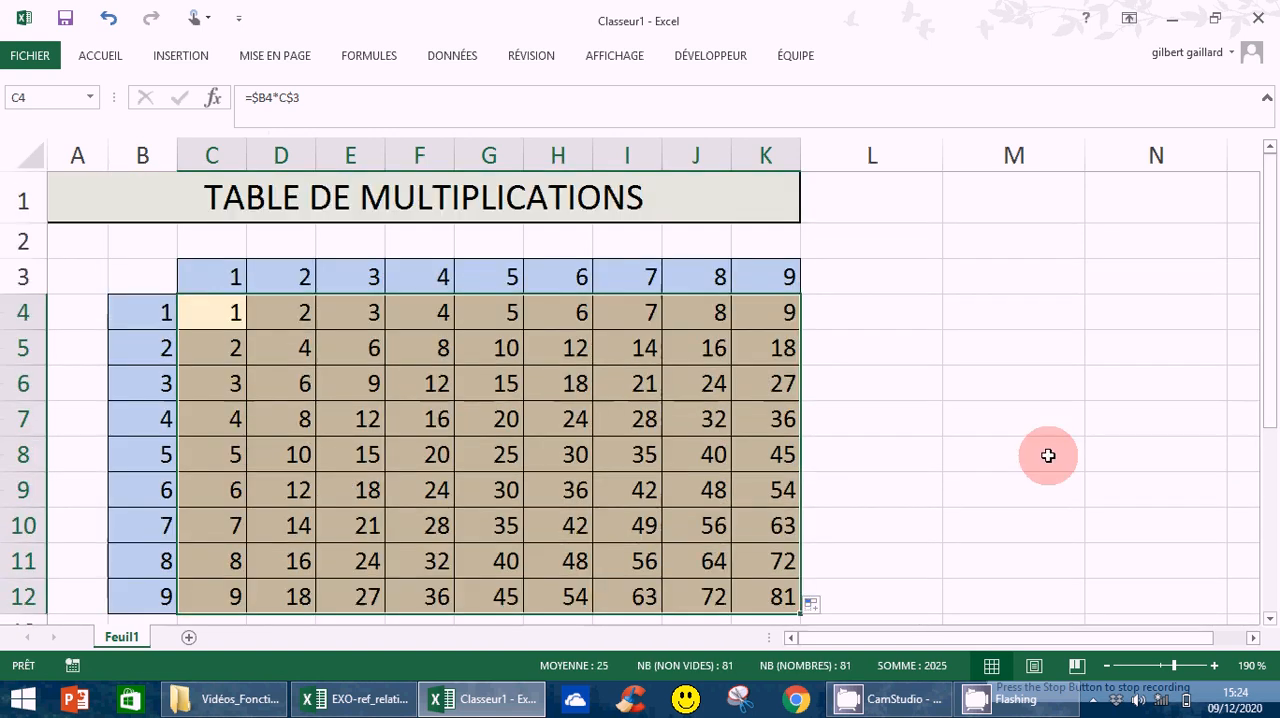
click(1013, 456)
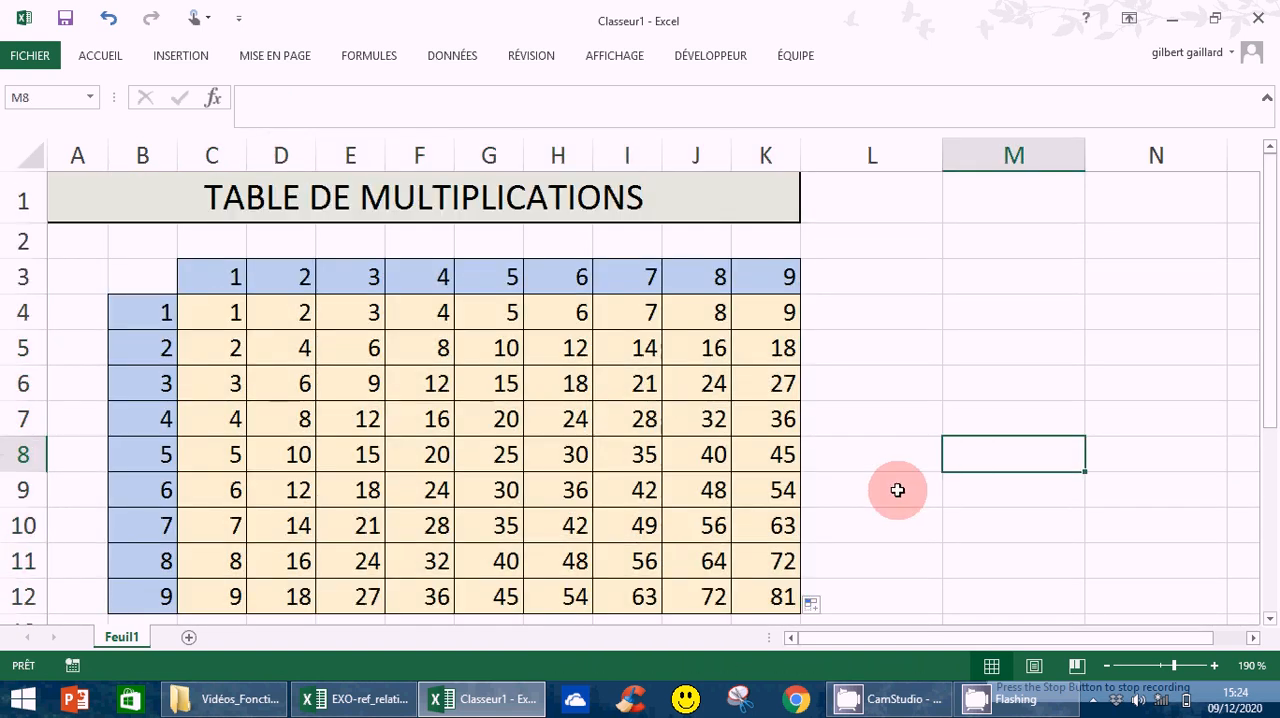